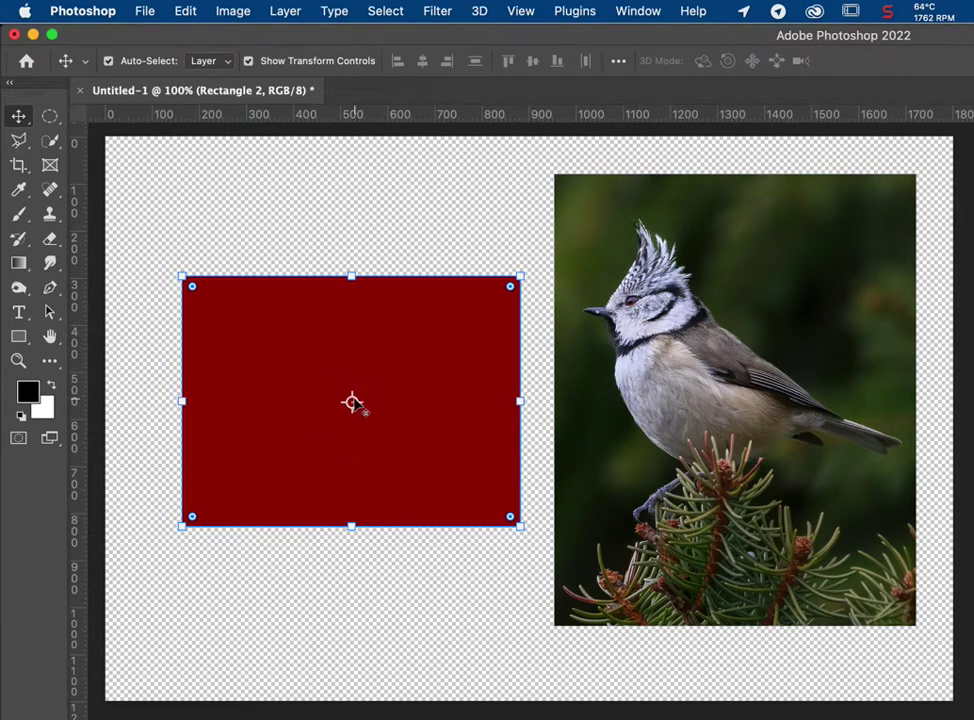
Drag the red rectangle's transform reference point to the lower right, then commit the transform.
{"action": "key", "text": "ctrl+t"}
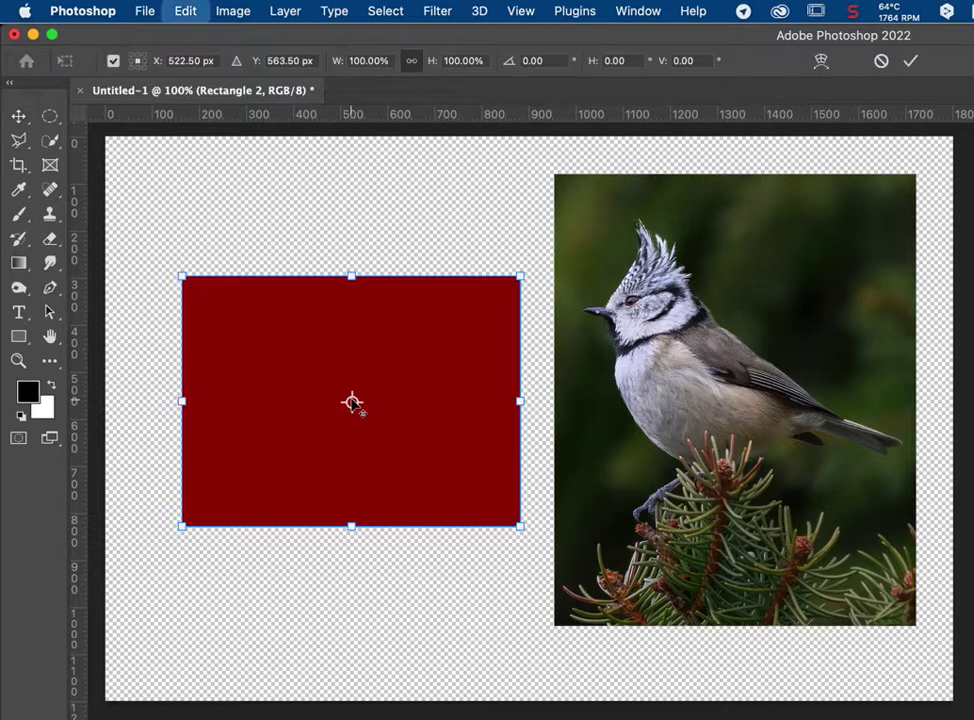
{"action": "left_click_drag", "start_coordinate": [352, 404], "coordinate": [430, 463]}
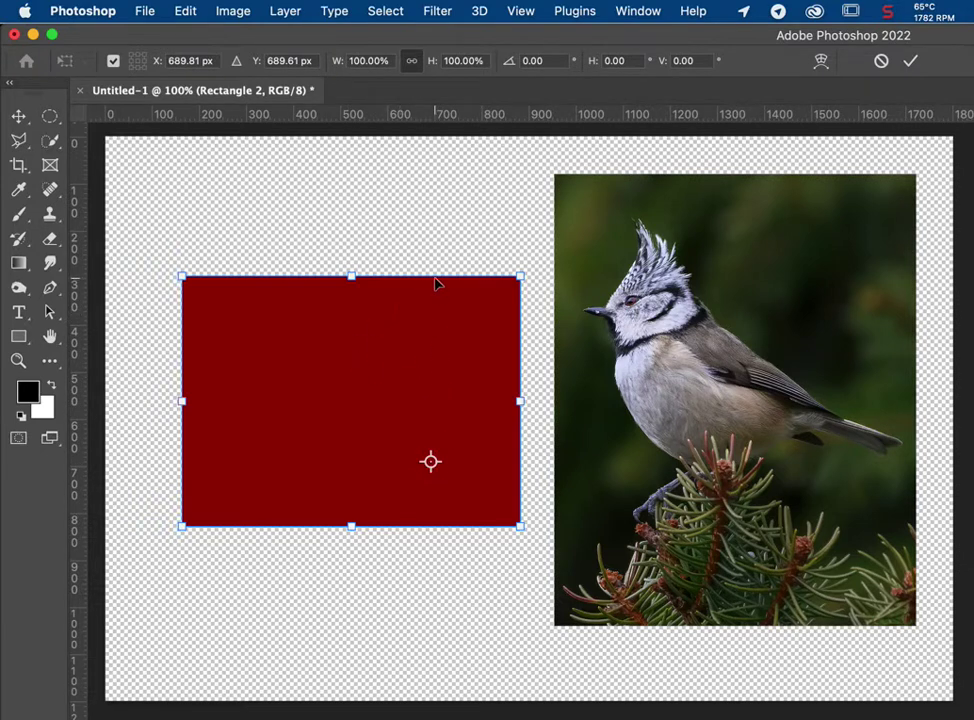
{"action": "key", "text": "Return"}
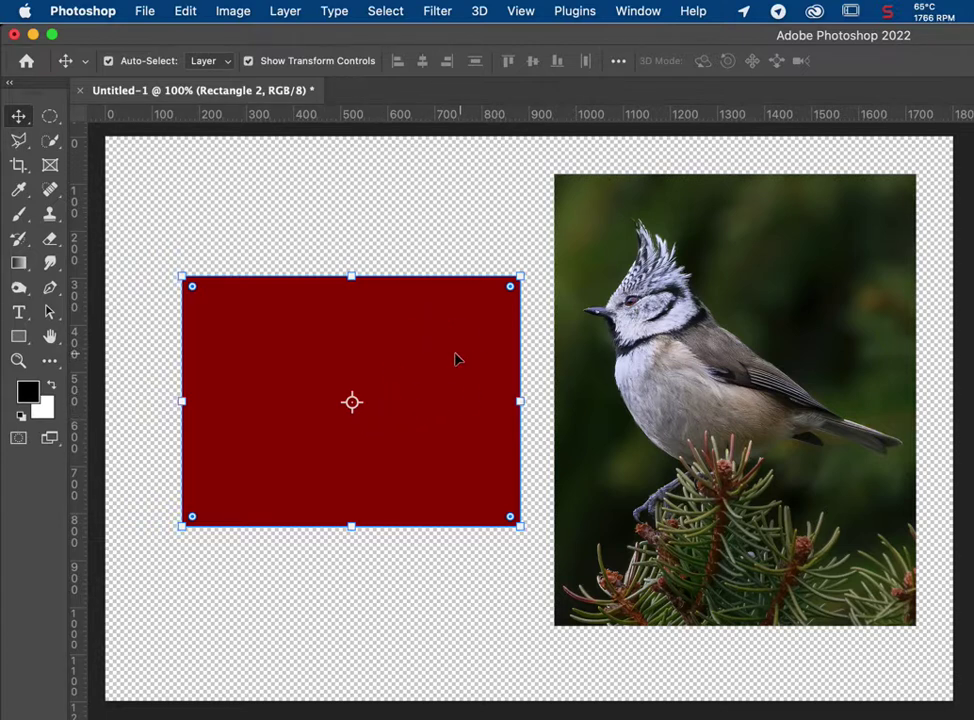
Select the crested tit photo, place its reference point low, and enlarge it to about 33.9%.
{"action": "left_click", "coordinate": [687, 370]}
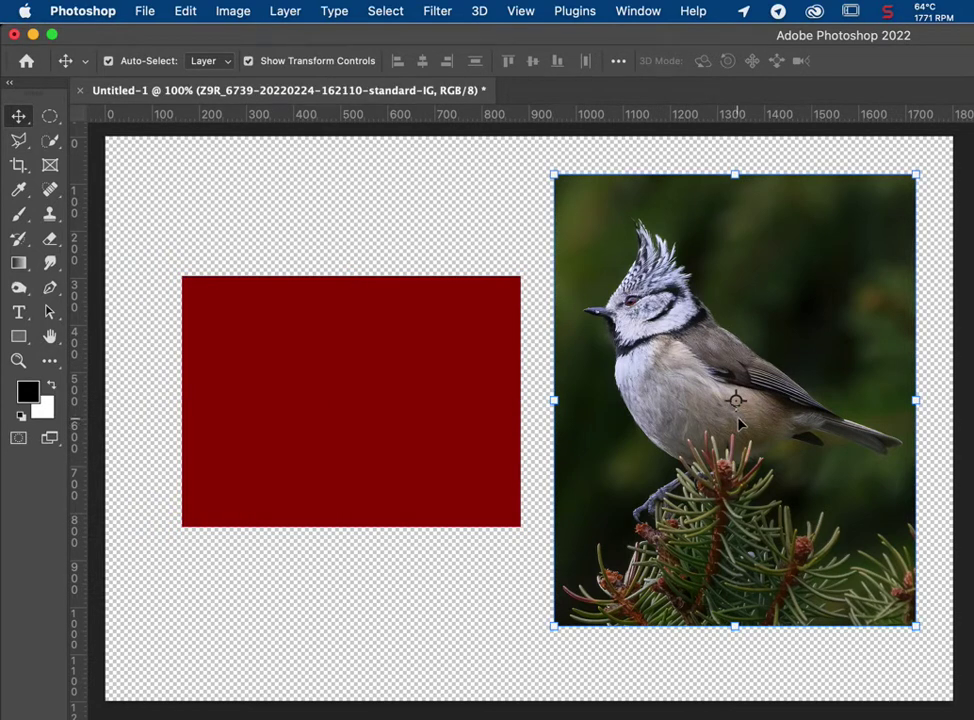
{"action": "key", "text": "ctrl+t"}
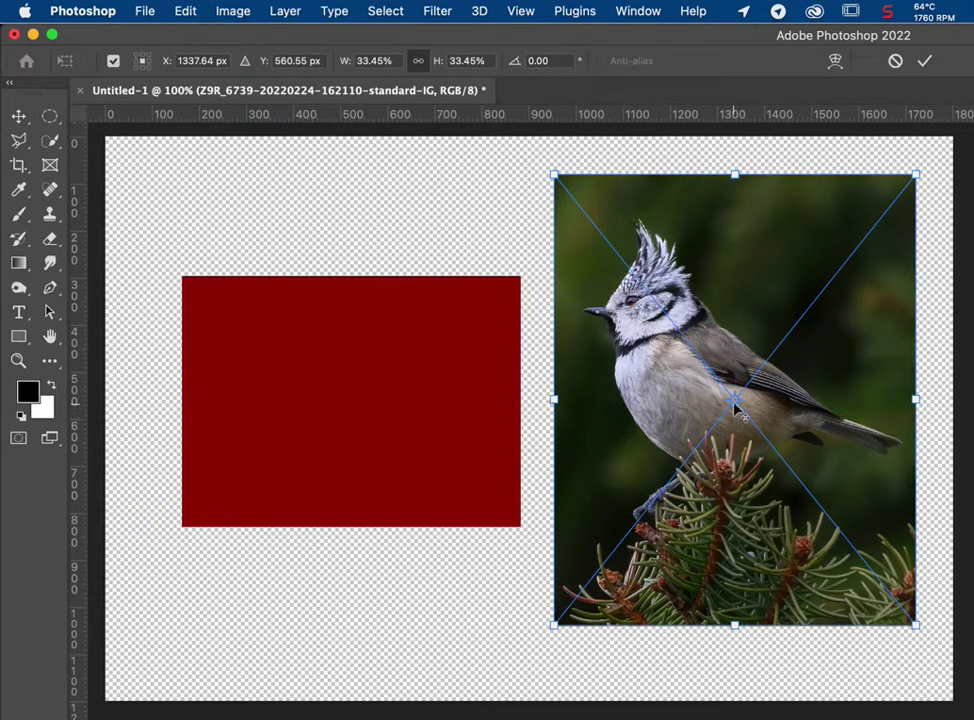
{"action": "left_click_drag", "start_coordinate": [735, 404], "coordinate": [778, 531]}
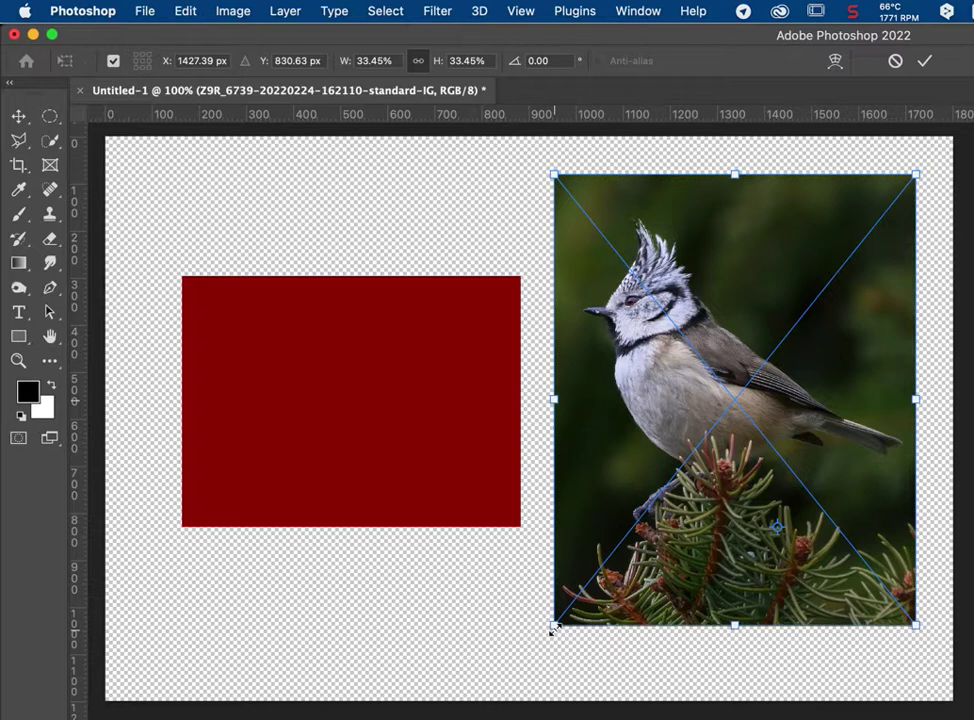
{"action": "mouse_move", "coordinate": [554, 628]}
{"action": "left_mouse_down"}
{"action": "mouse_move", "coordinate": [660, 533]}
{"action": "mouse_move", "coordinate": [517, 652]}
{"action": "mouse_move", "coordinate": [654, 576]}
{"action": "mouse_move", "coordinate": [513, 652]}
{"action": "mouse_move", "coordinate": [670, 535]}
{"action": "mouse_move", "coordinate": [533, 630]}
{"action": "mouse_move", "coordinate": [587, 615]}
{"action": "mouse_move", "coordinate": [550, 624]}
{"action": "mouse_move", "coordinate": [620, 565]}
{"action": "mouse_move", "coordinate": [548, 626]}
{"action": "left_mouse_up"}
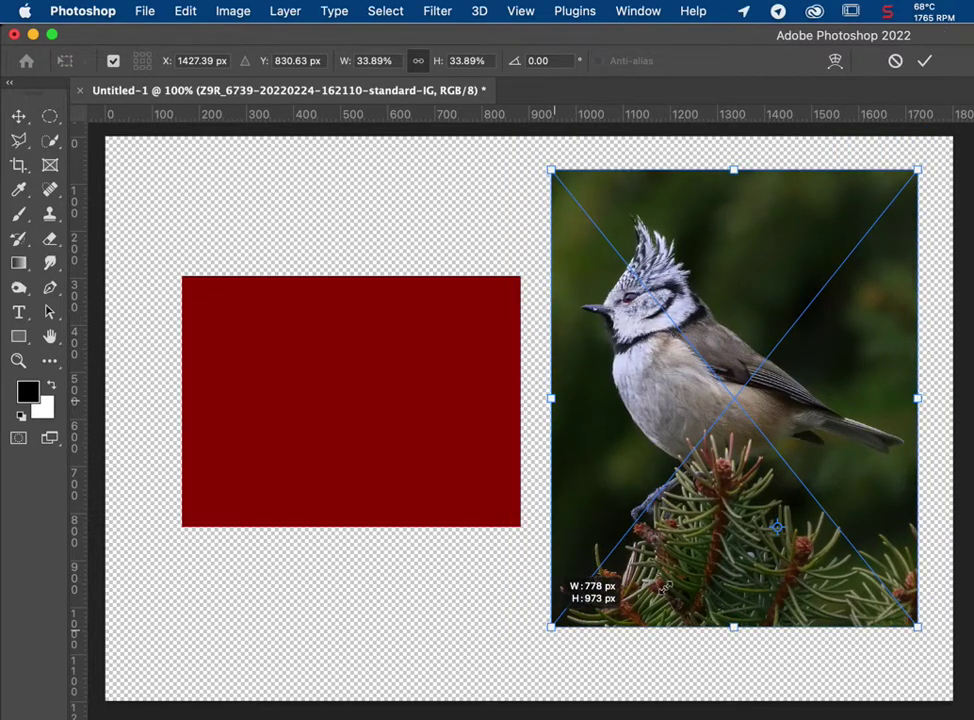
{"action": "left_click_drag", "start_coordinate": [662, 586], "coordinate": [662, 586]}
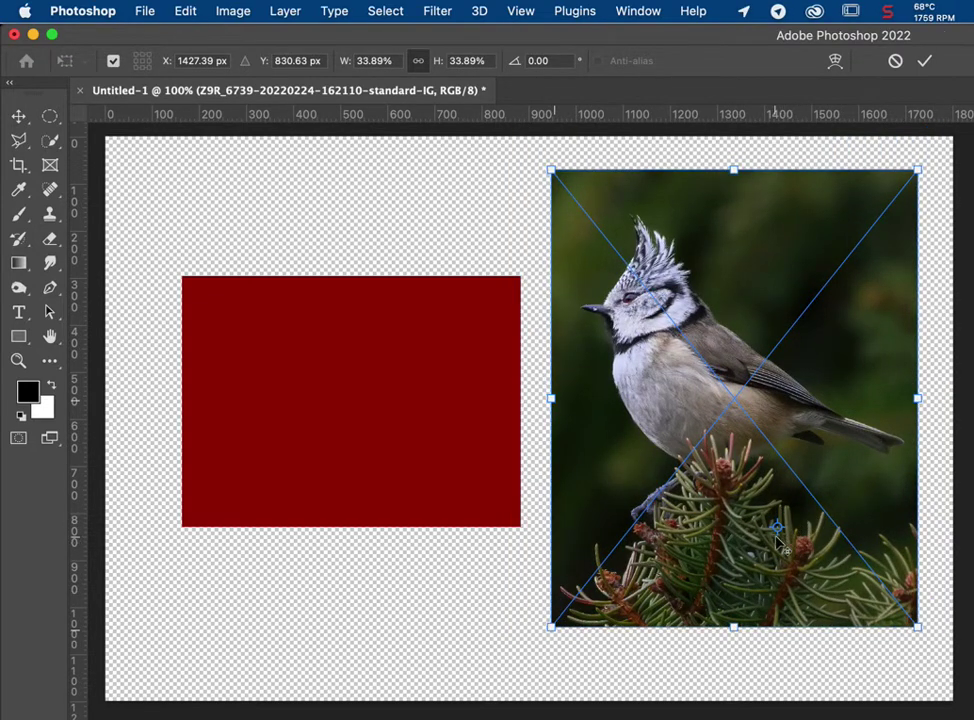
Commit the crested tit photo's resize, then rotate it about 11.6° in a new transform.
{"action": "key", "text": "Return"}
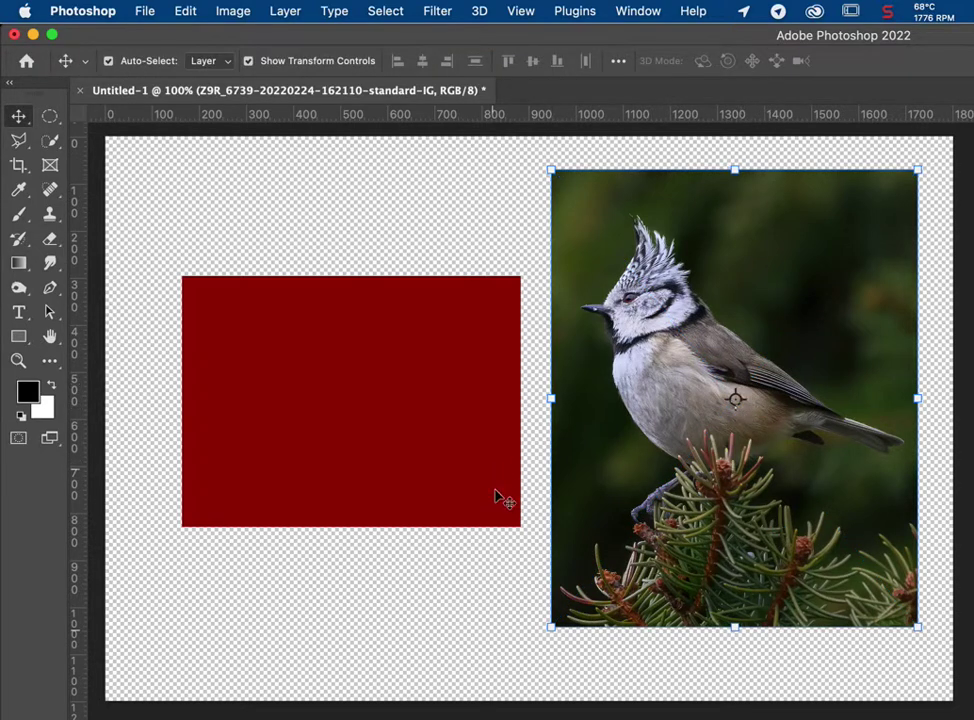
{"action": "mouse_move", "coordinate": [528, 587]}
{"action": "left_mouse_down"}
{"action": "mouse_move", "coordinate": [730, 637]}
{"action": "mouse_move", "coordinate": [674, 648]}
{"action": "left_mouse_up"}
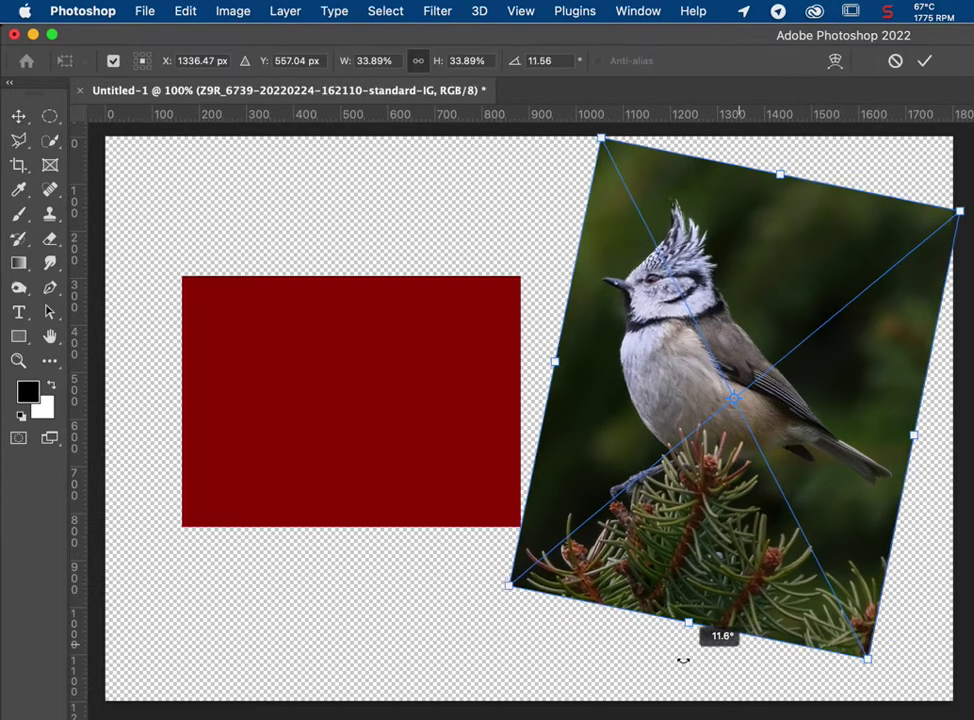